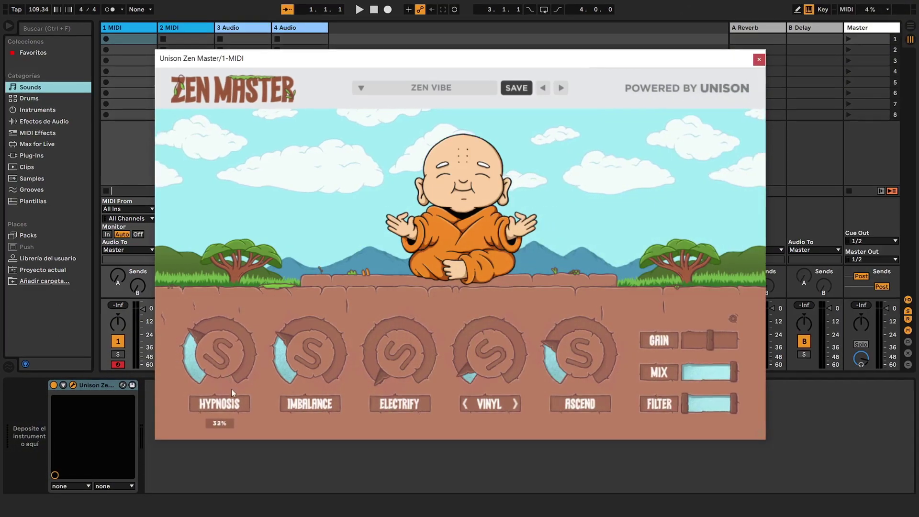
- Raise the Hypnosis, Imbalance, Electrify and Vinyl effect amounts of the Zen Vibe preset well above their starting settings
drag(230, 382, 260, 359)
drag(314, 369, 340, 281)
drag(394, 333, 383, 283)
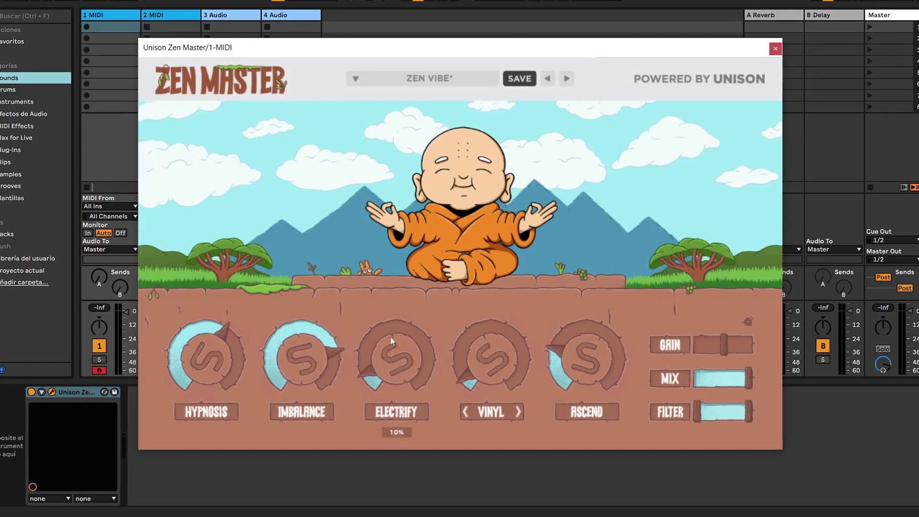
drag(493, 376, 471, 286)
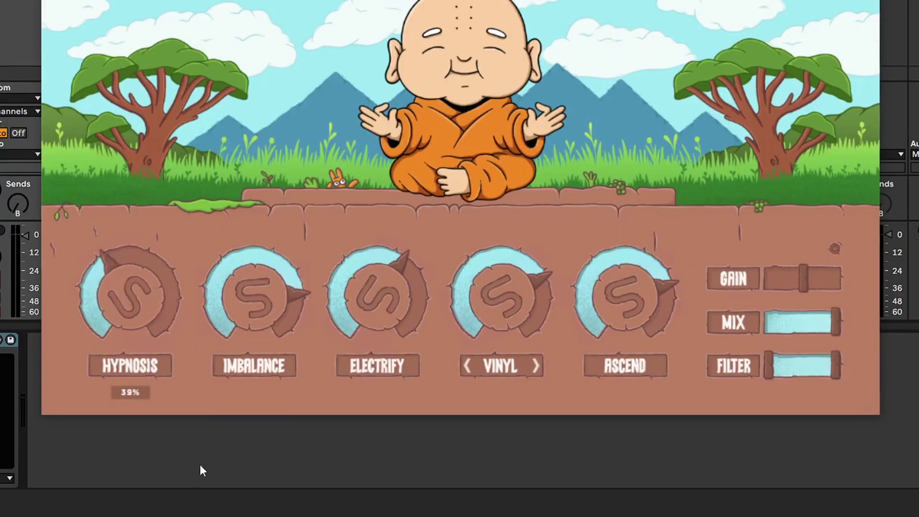
- Readjust the Hypnosis, Imbalance, Electrify, Vinyl and Ascend amounts, leaving Electrify at about three quarters and Ascend slightly above half
drag(199, 468, 232, 328)
click(232, 328)
drag(294, 379, 322, 436)
drag(378, 301, 588, 409)
drag(625, 311, 660, 398)
- Raise the output Gain, reduce the Mix to 63% and adjust the Filter range
drag(803, 279, 816, 339)
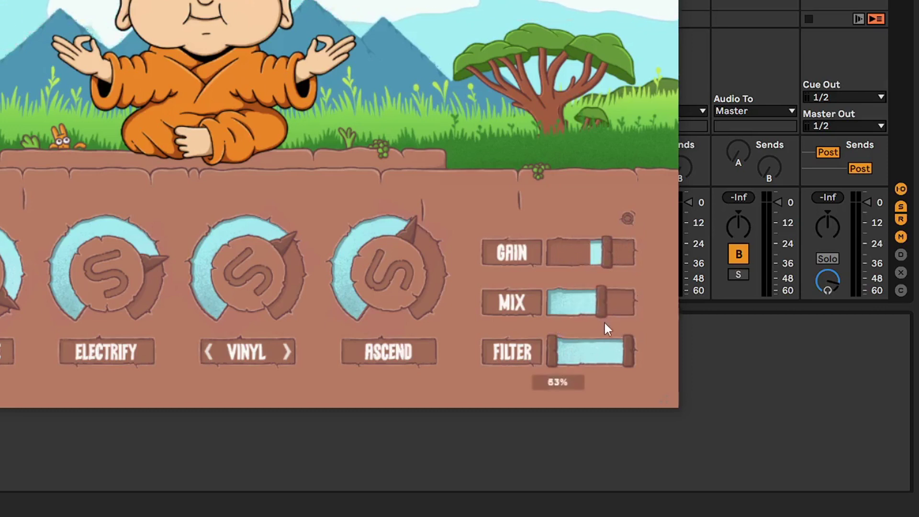
drag(605, 343, 567, 358)
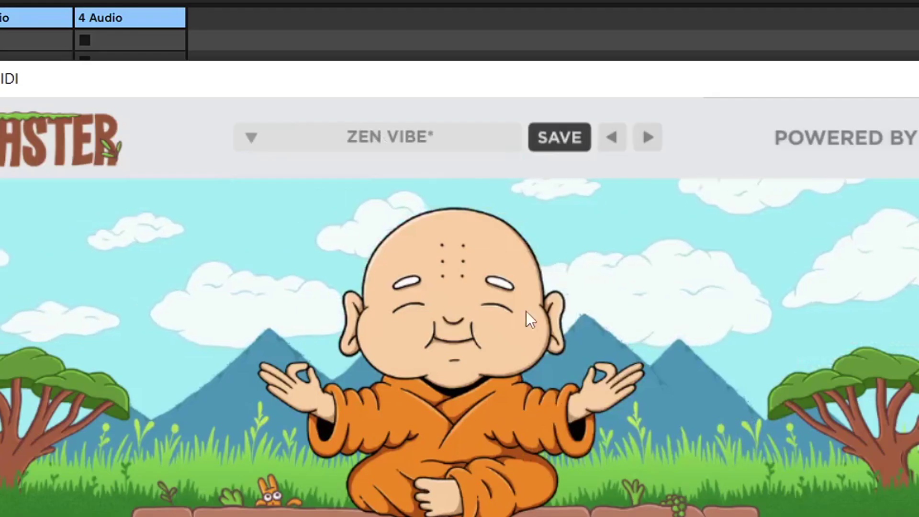
- Starting from the Zen Vibe preset, raise the Vinyl and Ascend amounts and save the sound as a preset named MI PRESET
click(466, 140)
mouse_move(447, 189)
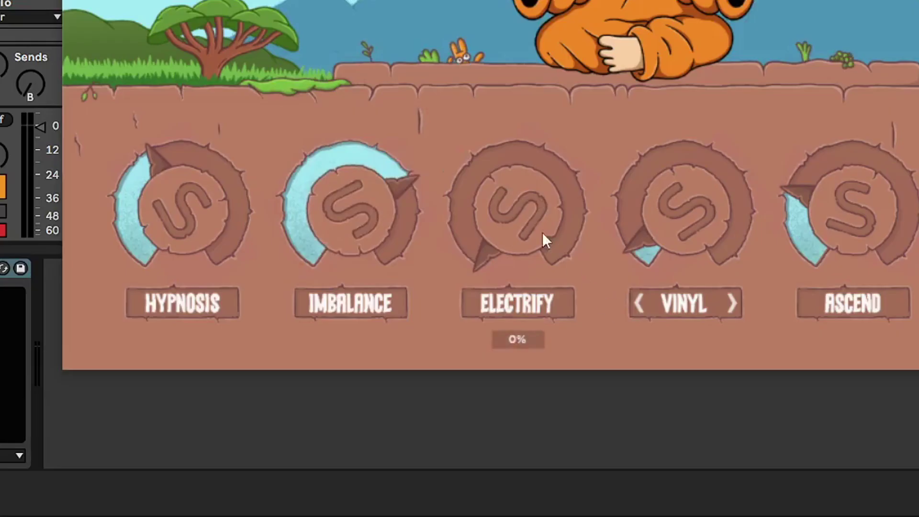
drag(653, 226, 718, 125)
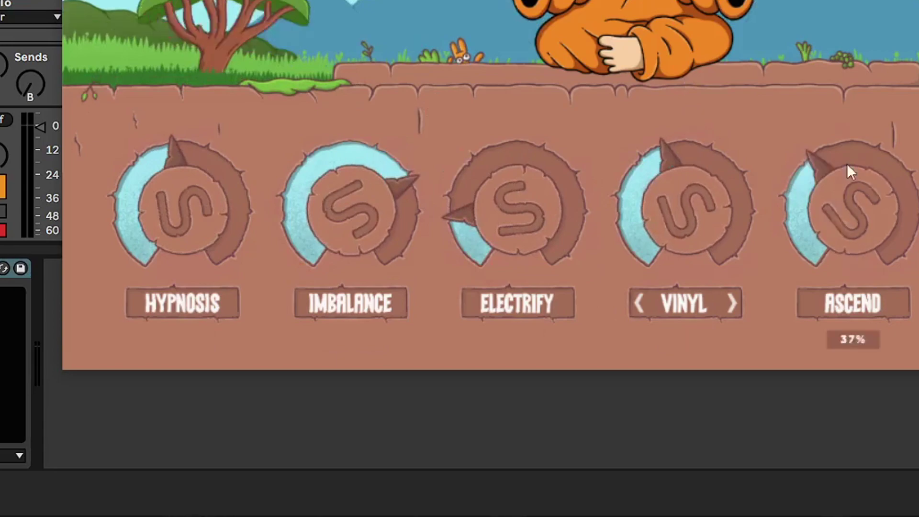
drag(848, 171, 870, 67)
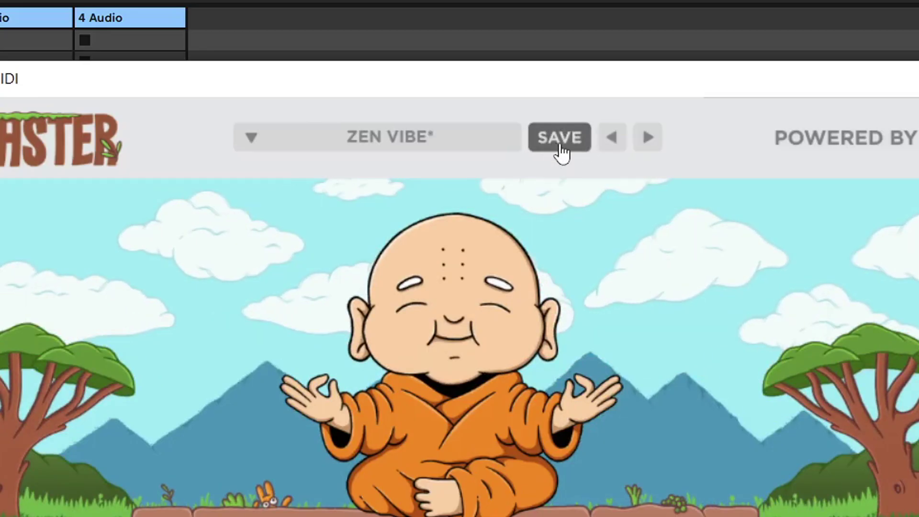
click(557, 144)
text(MI PRESET)
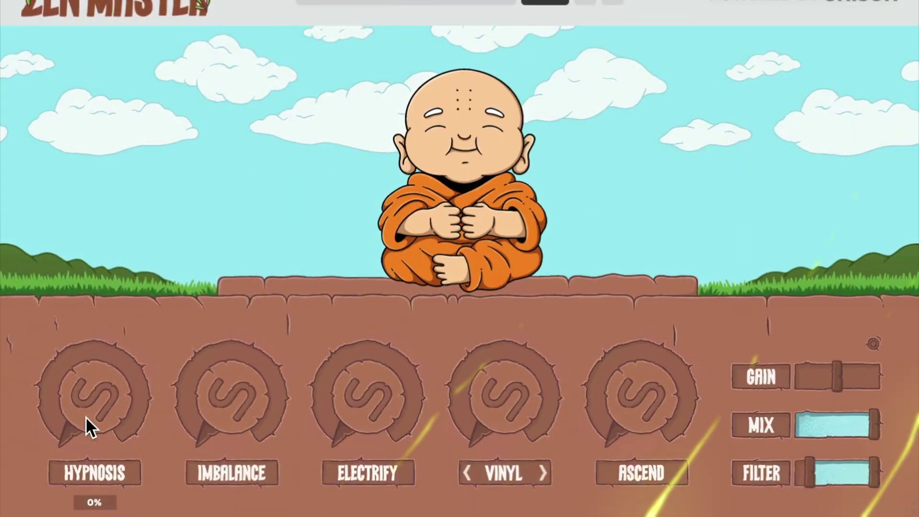
- On the INIT preset, raise Hypnosis to about 64%, Imbalance to about 77% and Ascend to about two thirds
drag(85, 416, 90, 242)
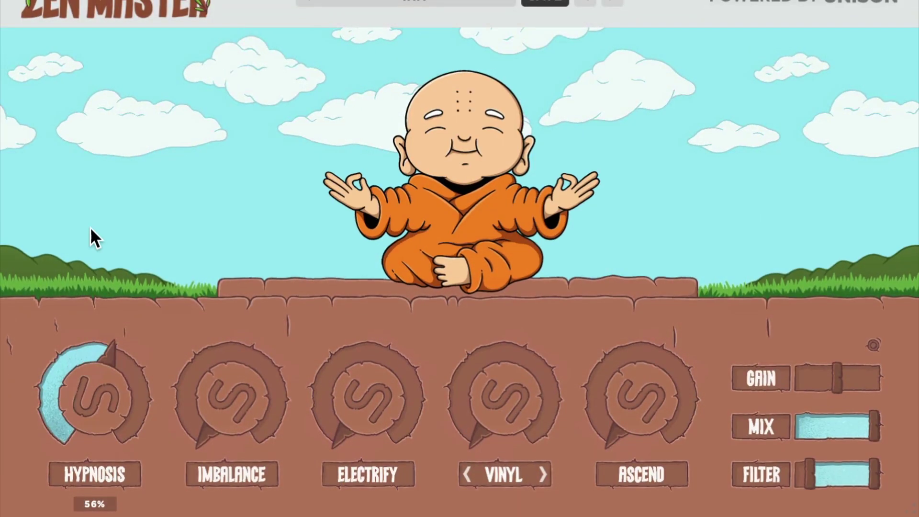
drag(215, 370, 216, 179)
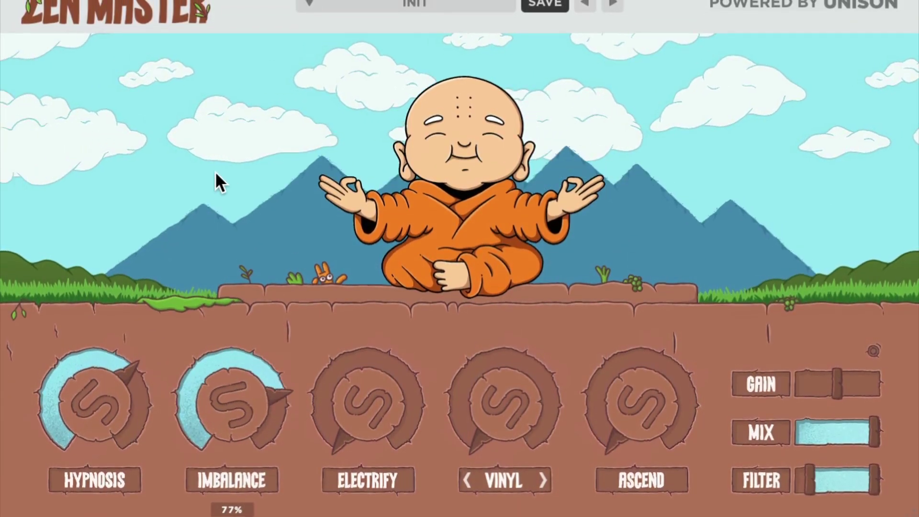
drag(627, 397, 630, 211)
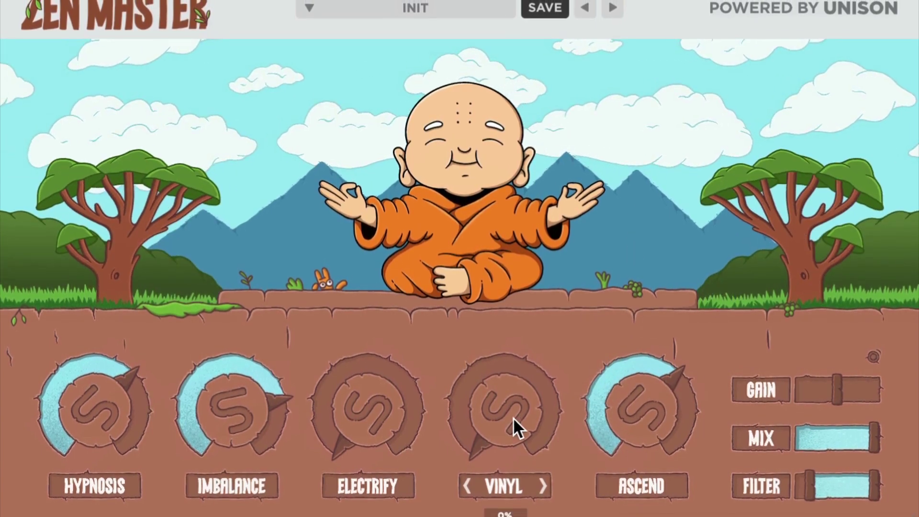
- Raise the Vinyl noise amount to about half and switch the noise type to Crackle
drag(513, 418, 513, 243)
click(543, 489)
click(543, 489)
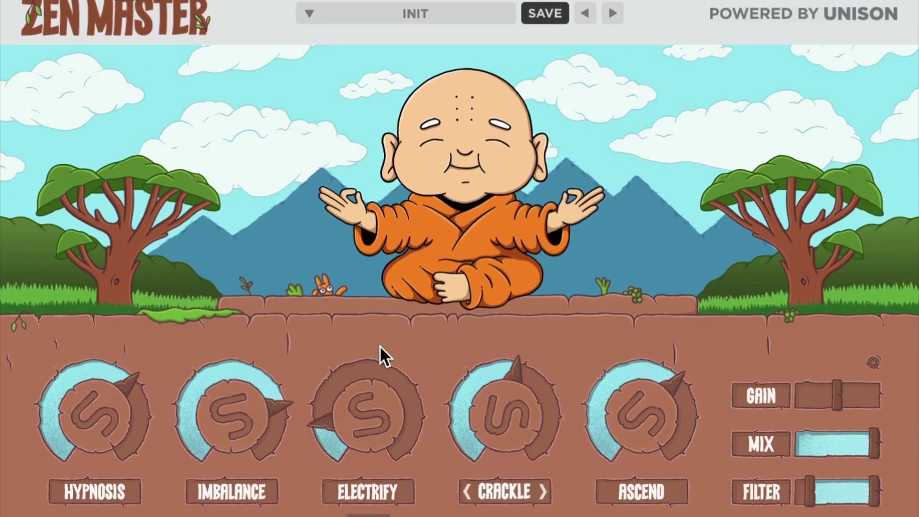
- Raise the Electrify amount, lower the Filter's upper cutoff and touch up the Gain
drag(381, 371, 381, 287)
drag(871, 497, 815, 493)
mouse_move(836, 398)
mouse_down()
mouse_move(847, 404)
mouse_move(840, 401)
mouse_up()
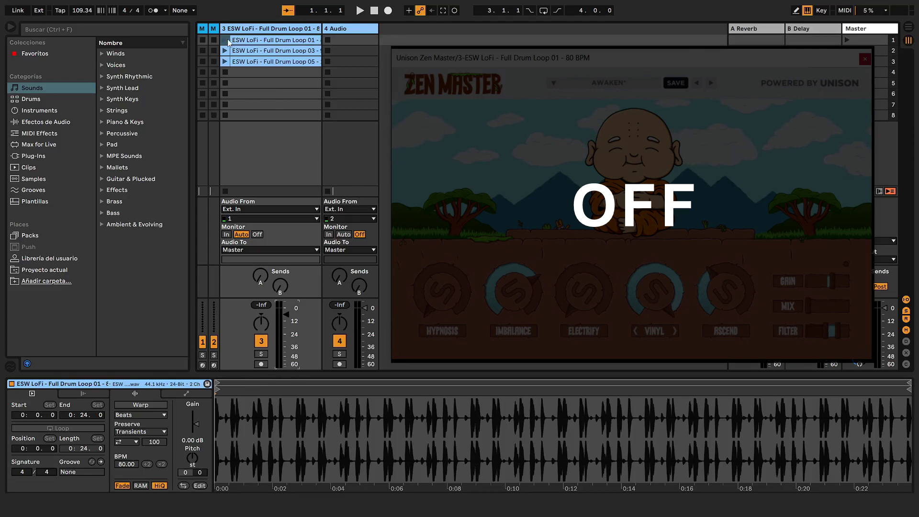
- Play the ESW LoFi Full Drum Loop 01 clip and raise the Awaken preset's Mix to its maximum
click(225, 41)
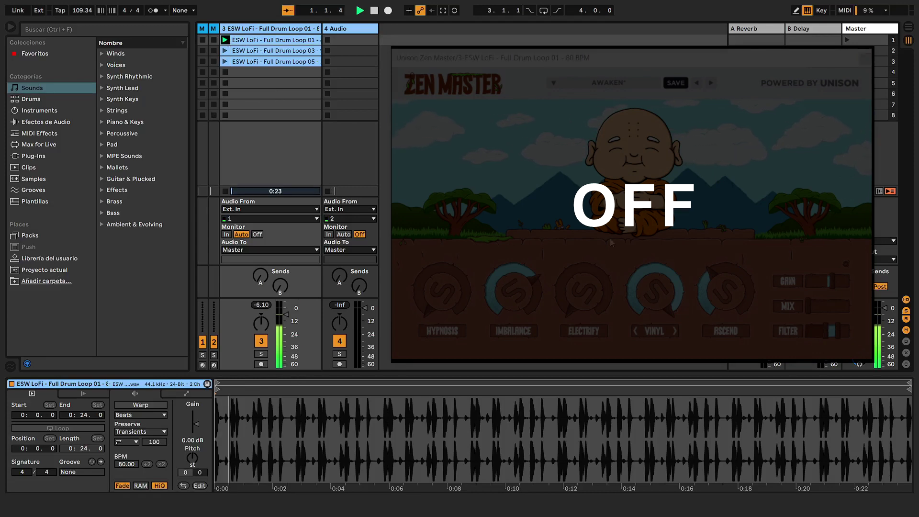
drag(810, 308, 857, 314)
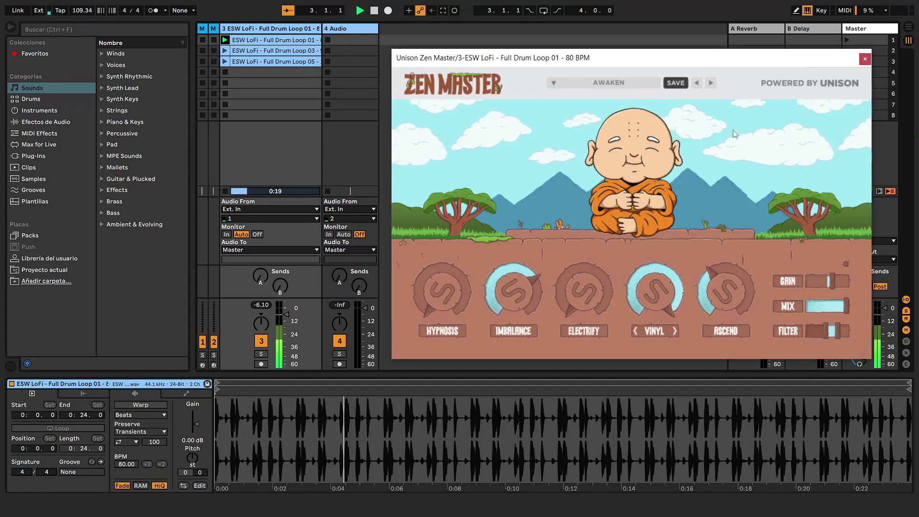
- Audition the presets one by one on the playing drum loop, from Drop in the Ocean through Moon Faced and No Thing past Zazen
click(710, 84)
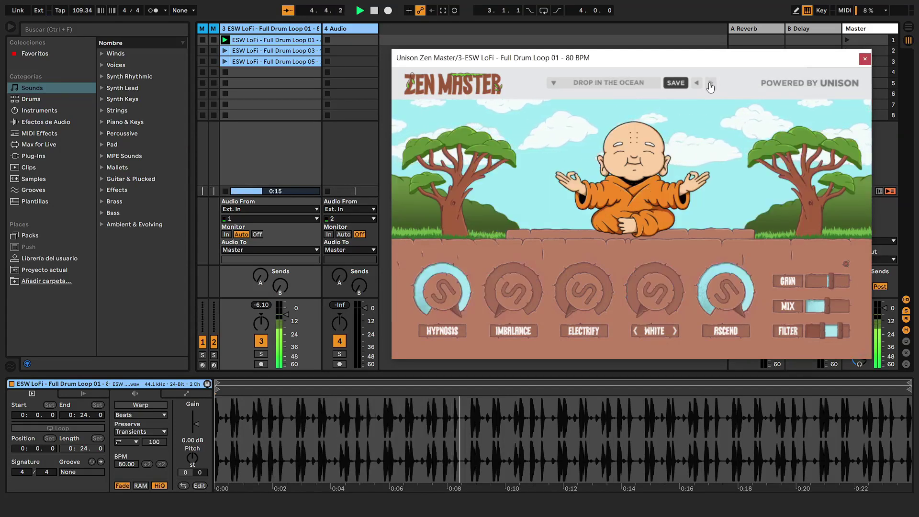
click(711, 84)
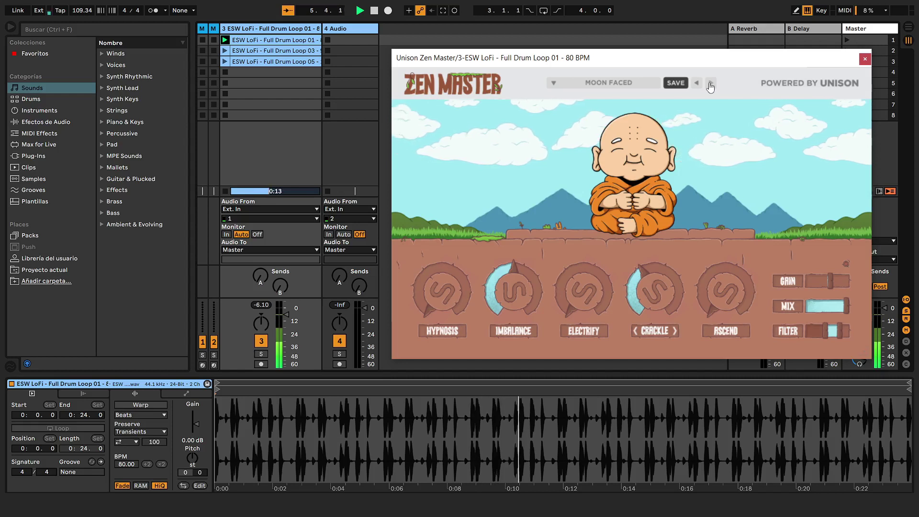
click(710, 84)
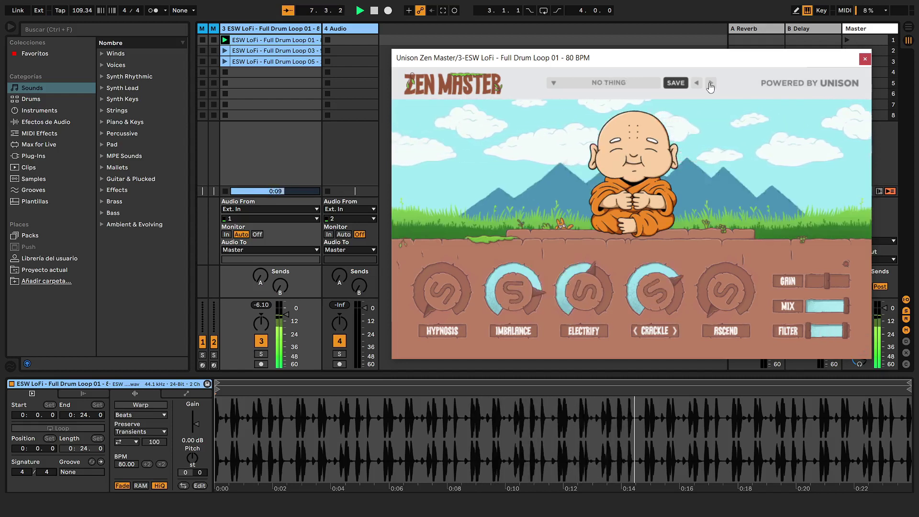
click(710, 85)
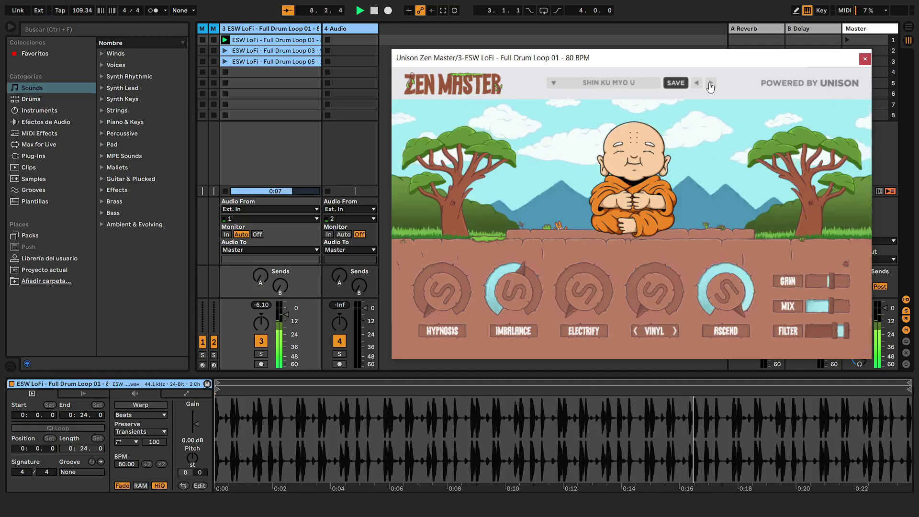
click(710, 84)
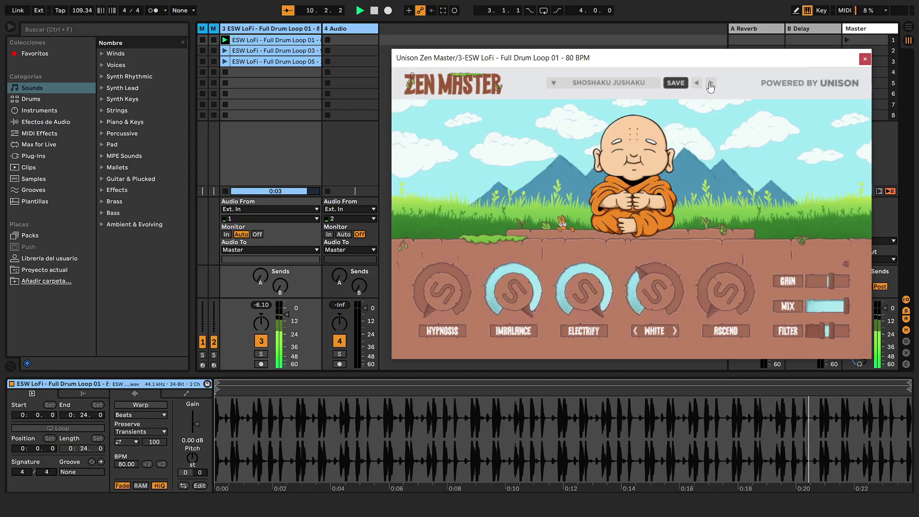
click(711, 85)
click(711, 85)
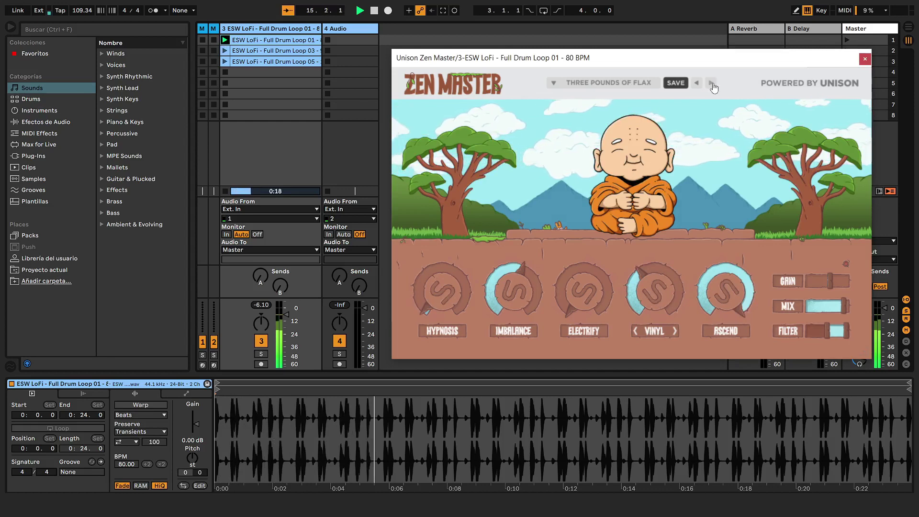
click(712, 85)
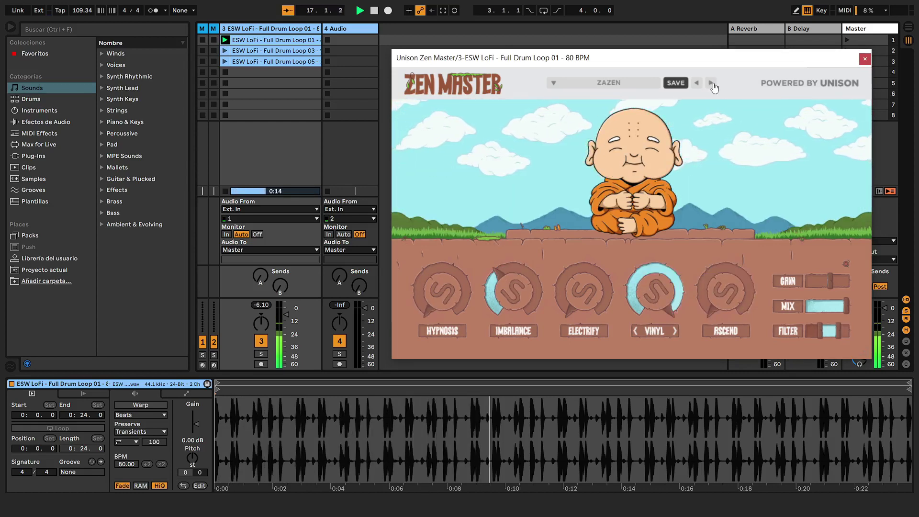
click(712, 85)
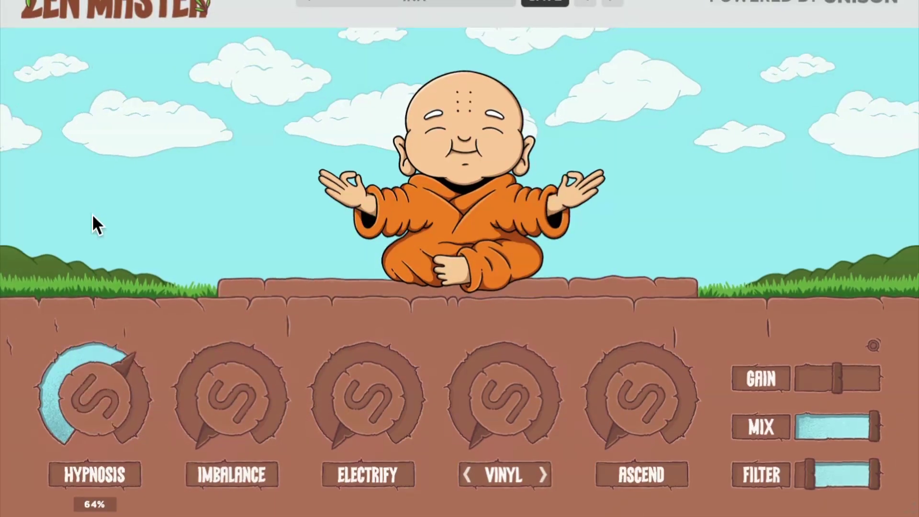
- Raise Imbalance to about 77%, Ascend to about two thirds and the noise amount to about 54%, with Crackle as the noise type
click(506, 294)
drag(217, 406, 219, 199)
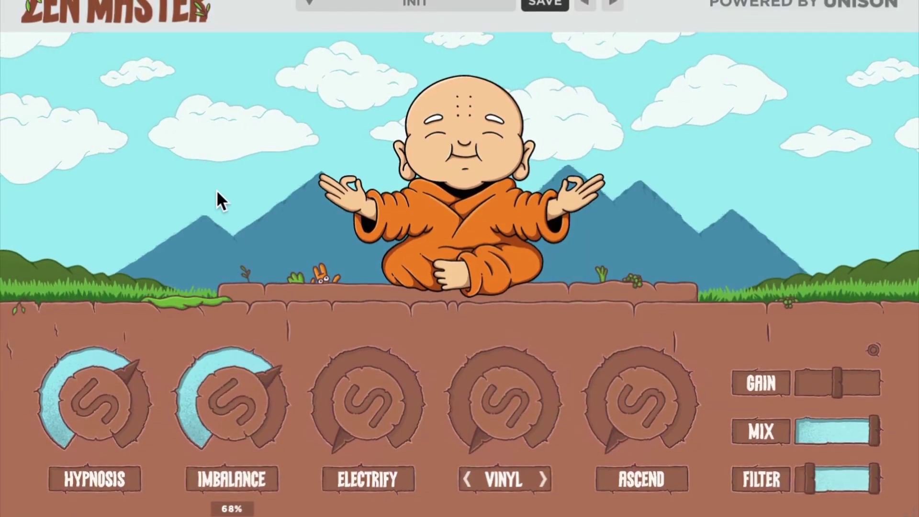
drag(641, 412, 630, 276)
drag(512, 417, 550, 455)
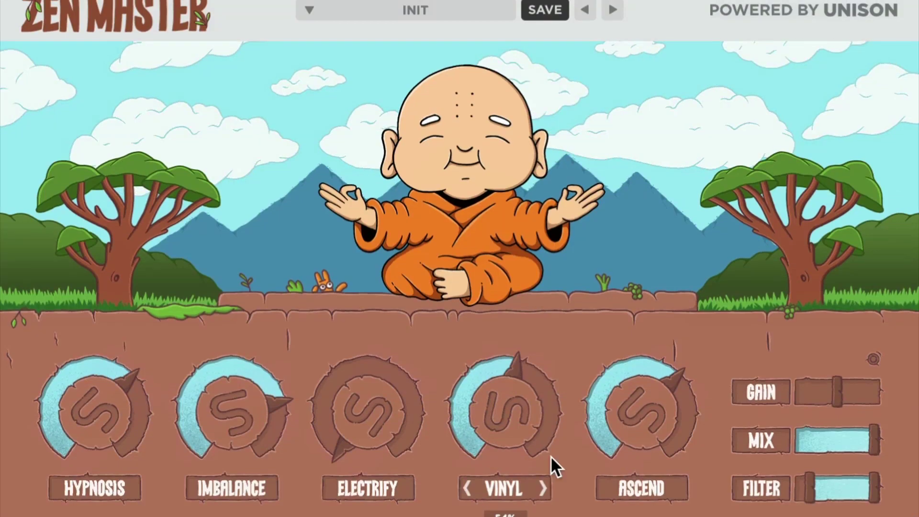
click(542, 485)
- Raise Electrify to about half and lower the Filter's upper cutoff to narrow its range
drag(378, 421, 378, 251)
drag(866, 487, 814, 499)
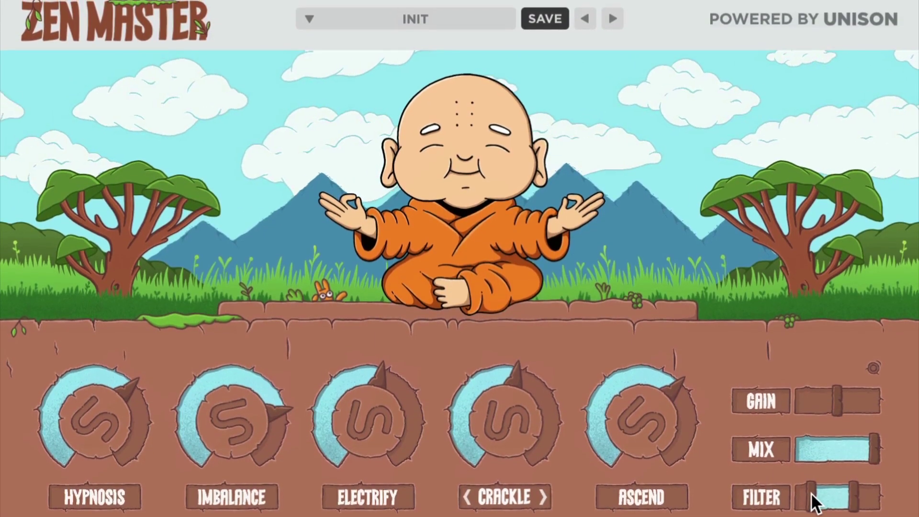